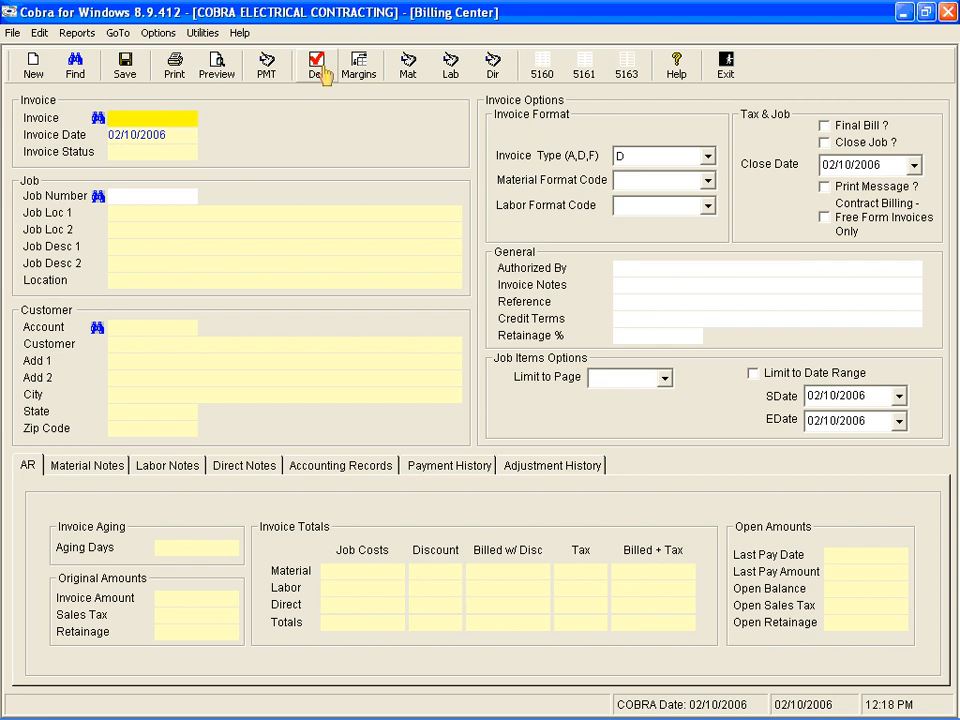
# Open the COBRA invoicing defaults and go through the Next Invoice # and Body Lines # settings
pyautogui.click(320, 75)
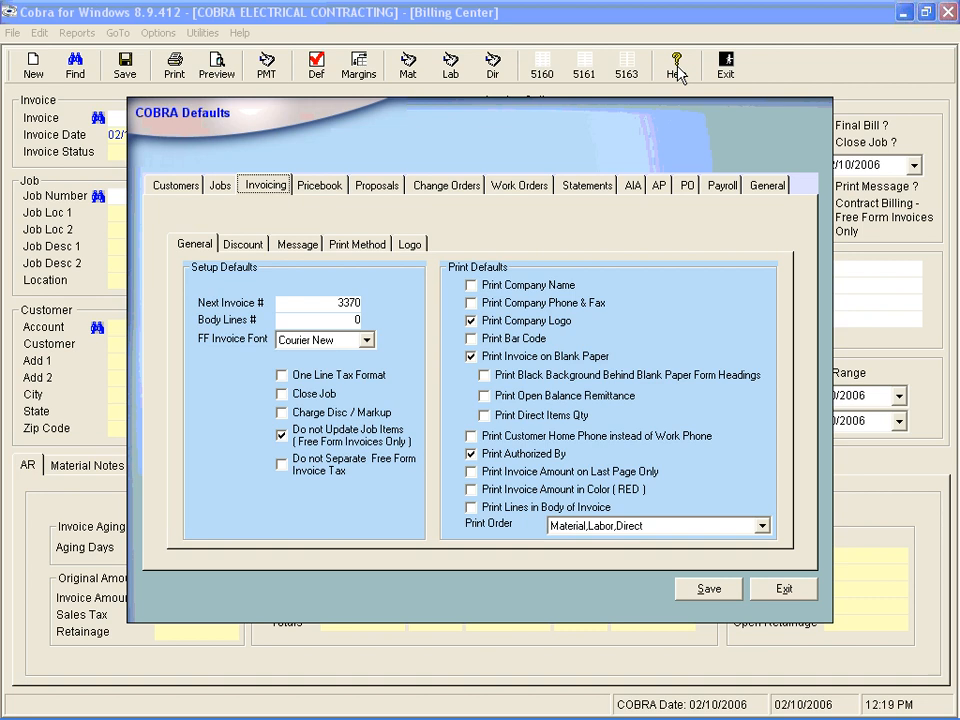
pyautogui.click(327, 305)
pyautogui.moveTo(327, 305); pyautogui.dragTo(373, 290)
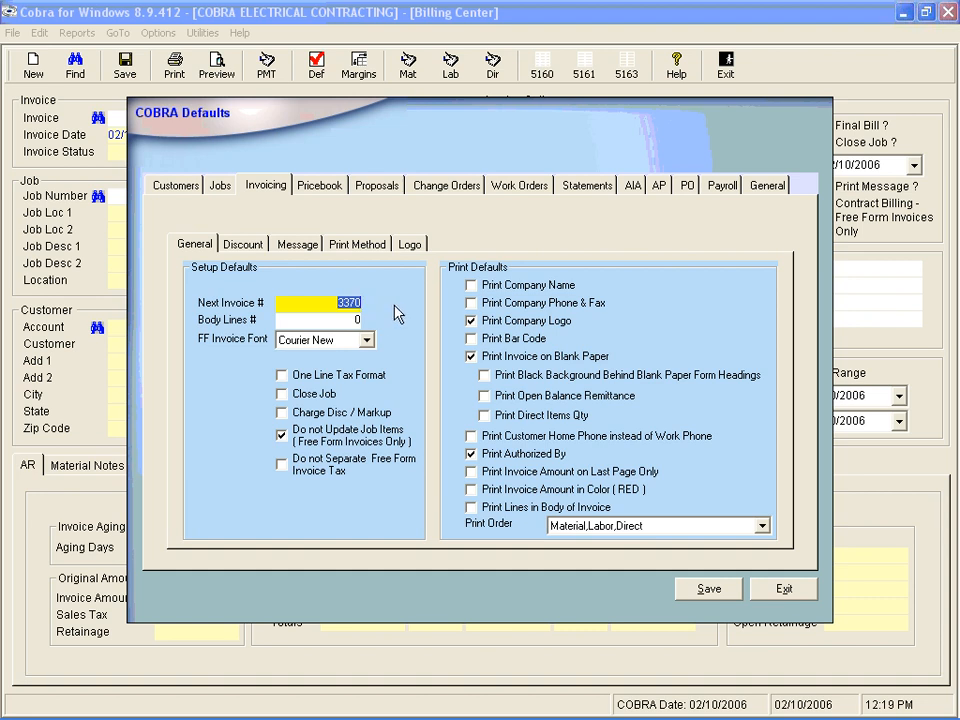
pyautogui.click(323, 321)
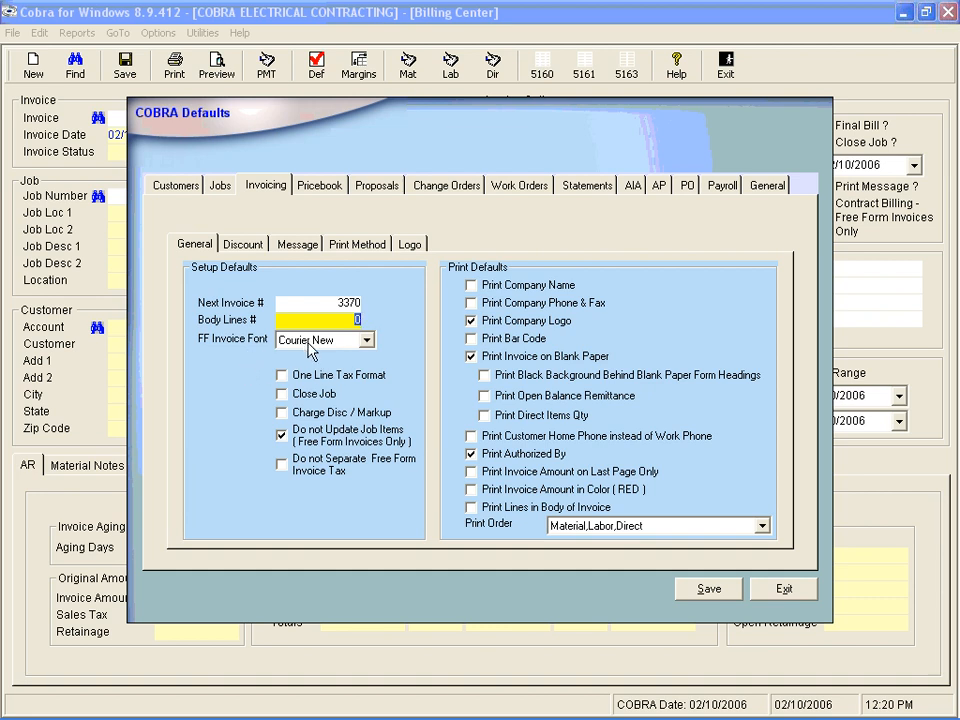
# Switch the FF Invoice Font to Arial and back to Courier New
pyautogui.click(366, 341)
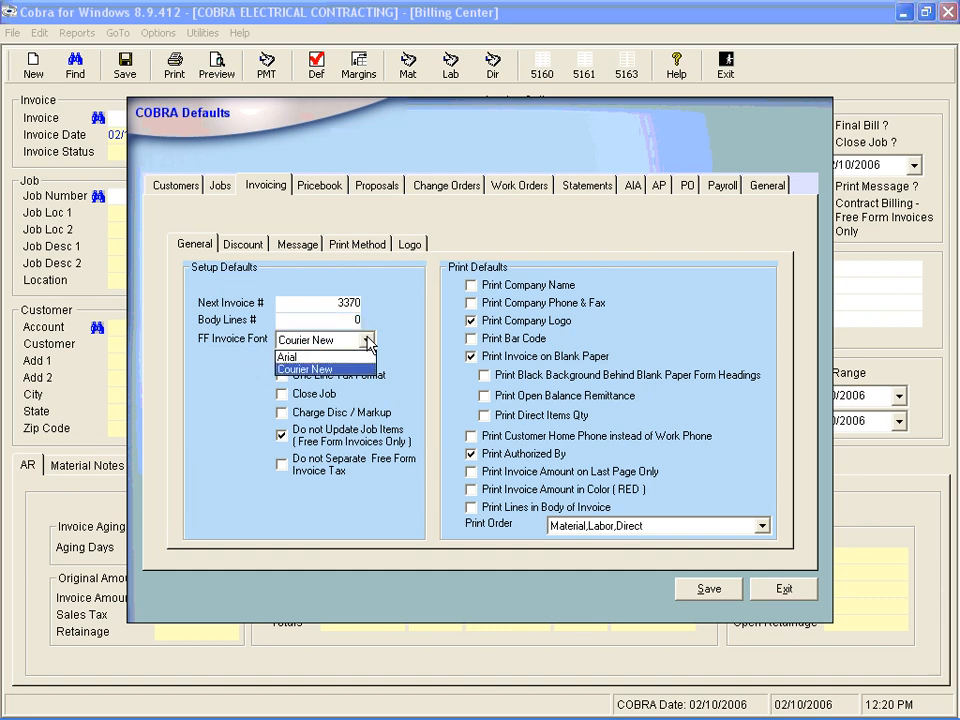
pyautogui.click(357, 357)
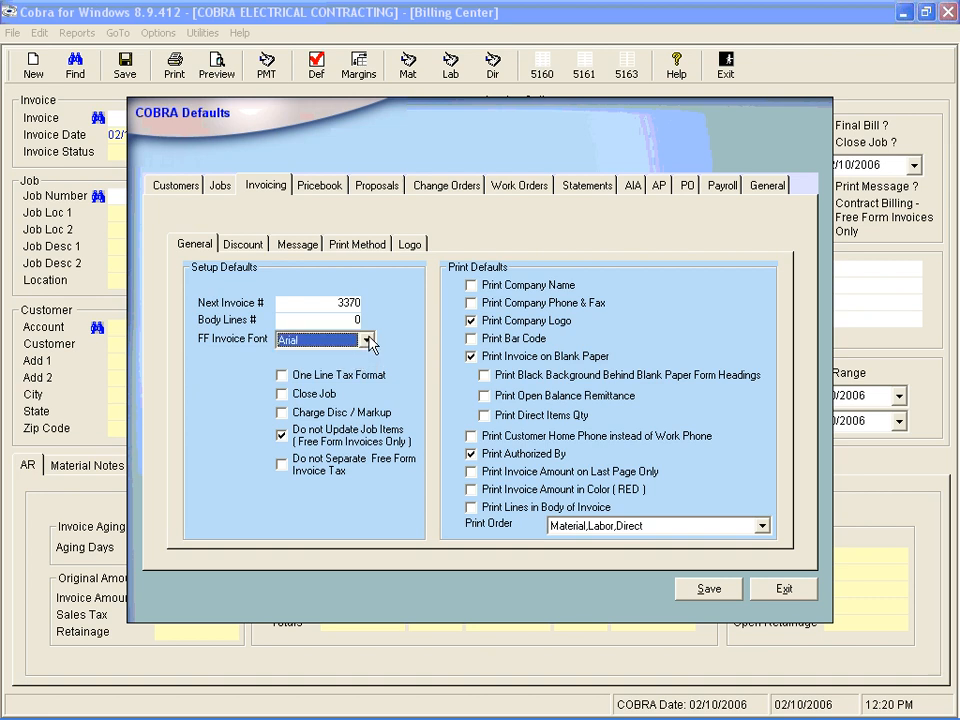
pyautogui.click(367, 341)
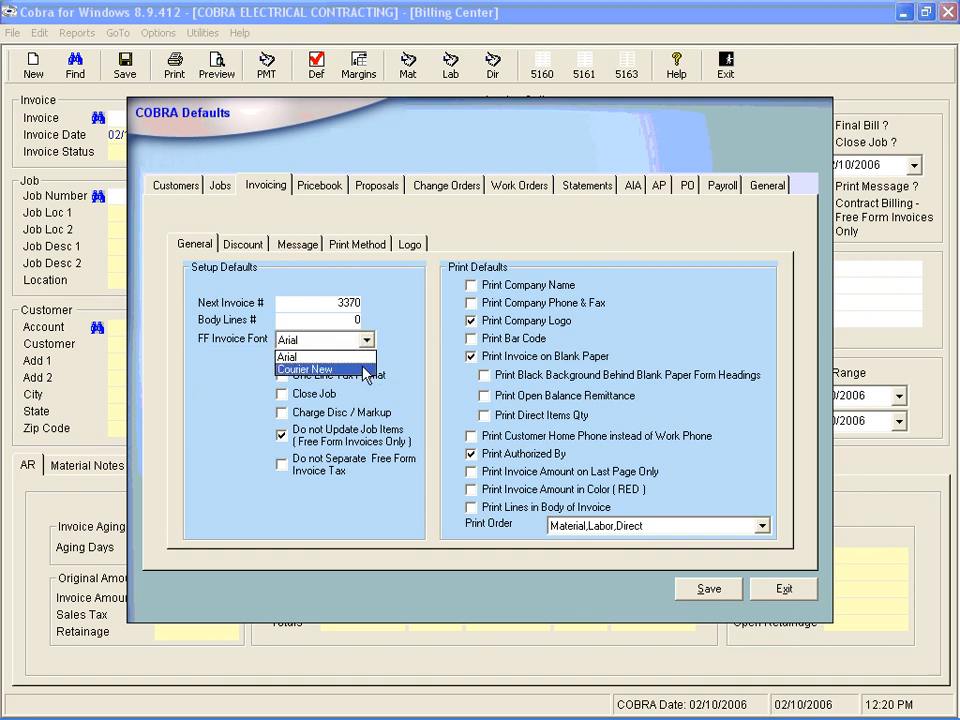
pyautogui.click(366, 370)
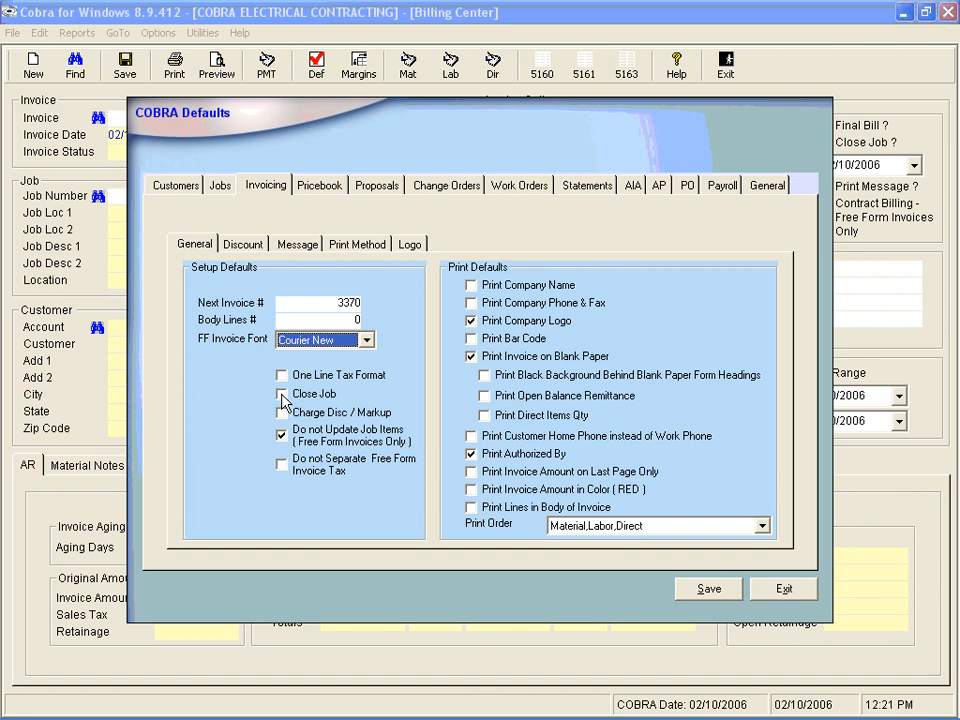
# Enable the Close Job option in the invoicing setup defaults
pyautogui.click(282, 396)
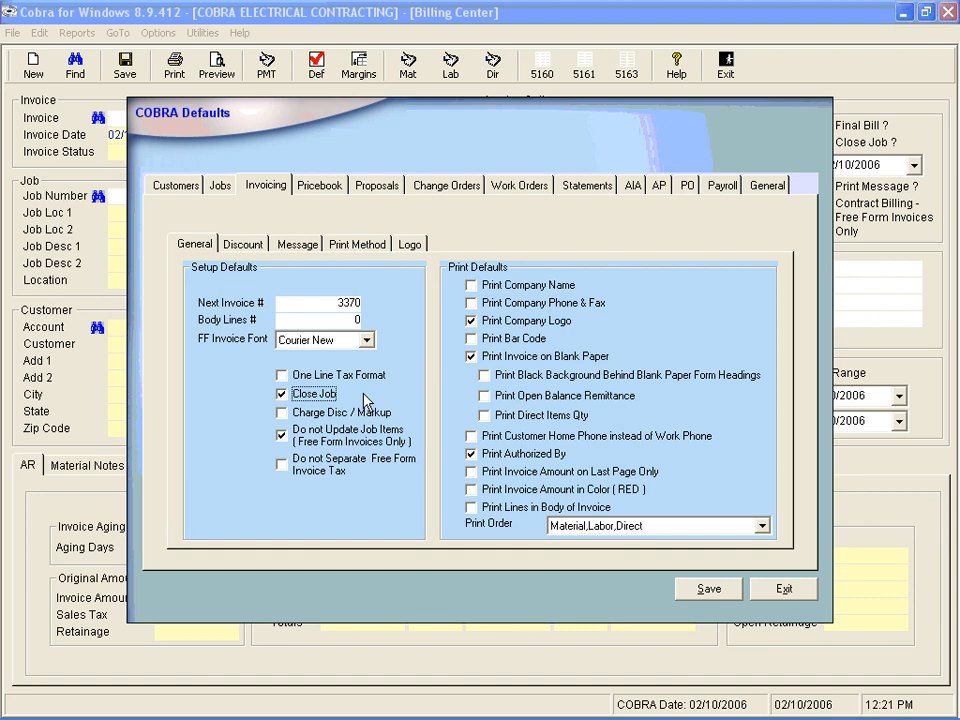
pyautogui.click(283, 395)
pyautogui.click(283, 395)
# In the print defaults, enable company name and invoice amount on last page only, disable company logo and phone/fax, and choose the Material,Labor,Direct print order
pyautogui.click(471, 286)
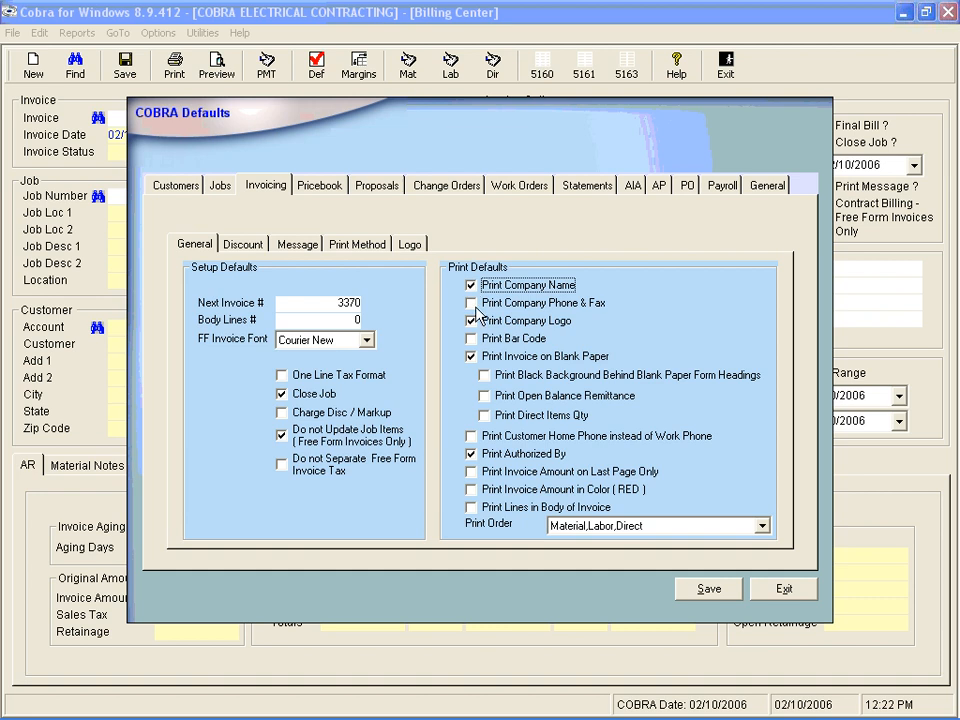
pyautogui.click(471, 321)
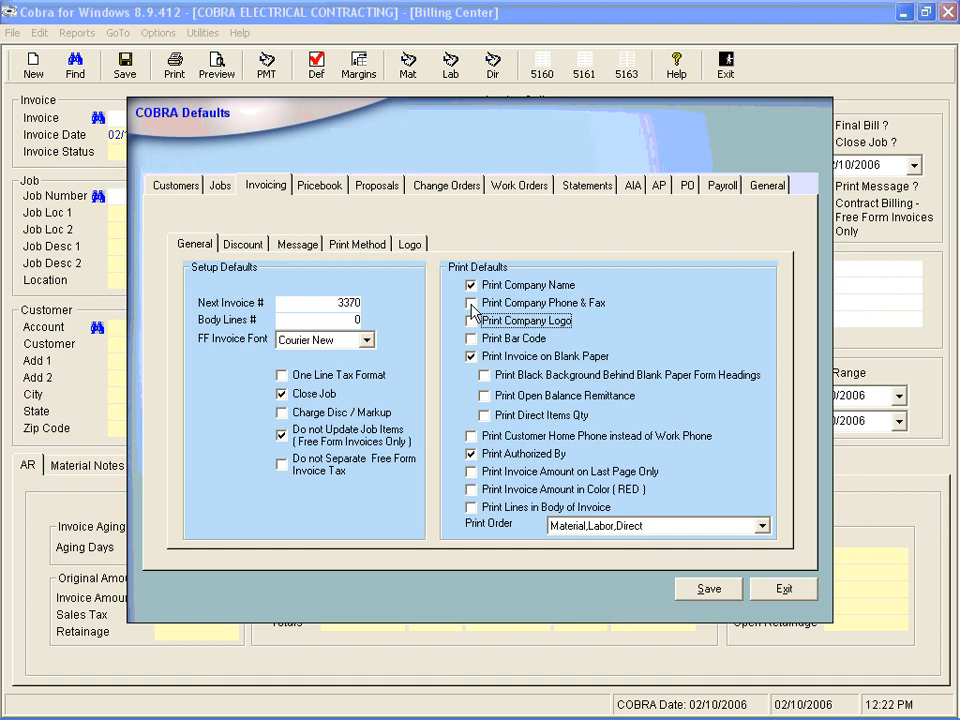
pyautogui.click(472, 306)
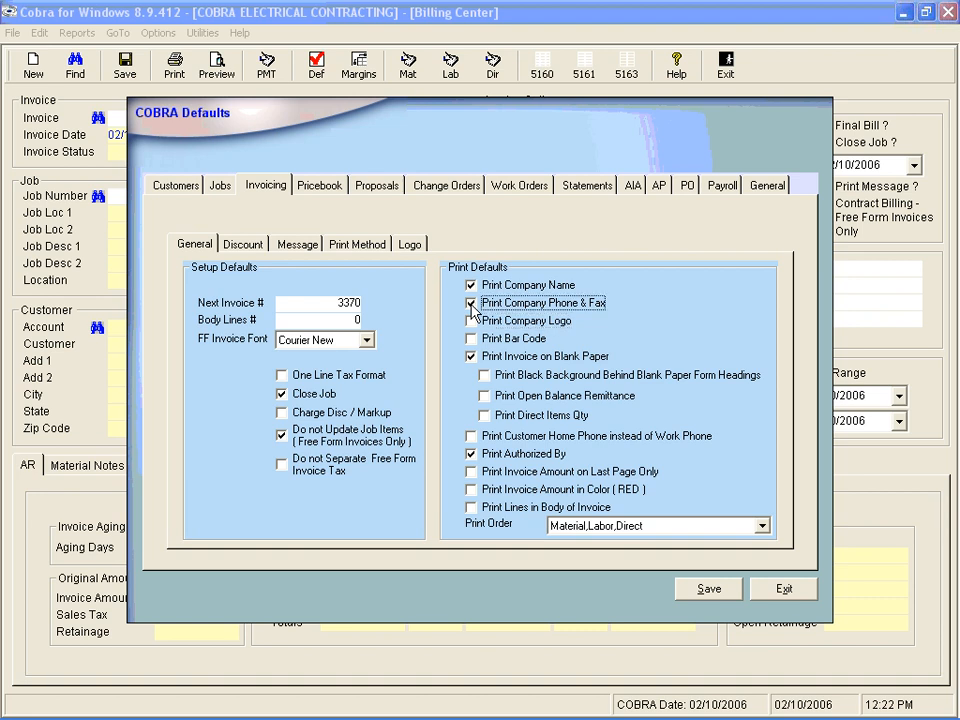
pyautogui.click(473, 309)
pyautogui.click(476, 472)
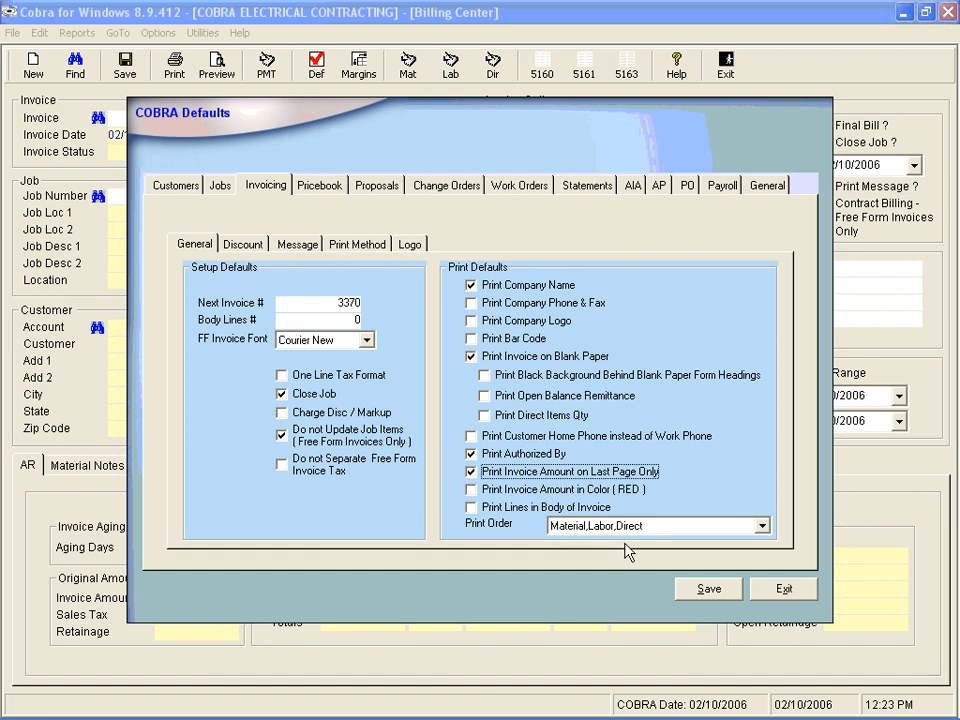
pyautogui.click(762, 527)
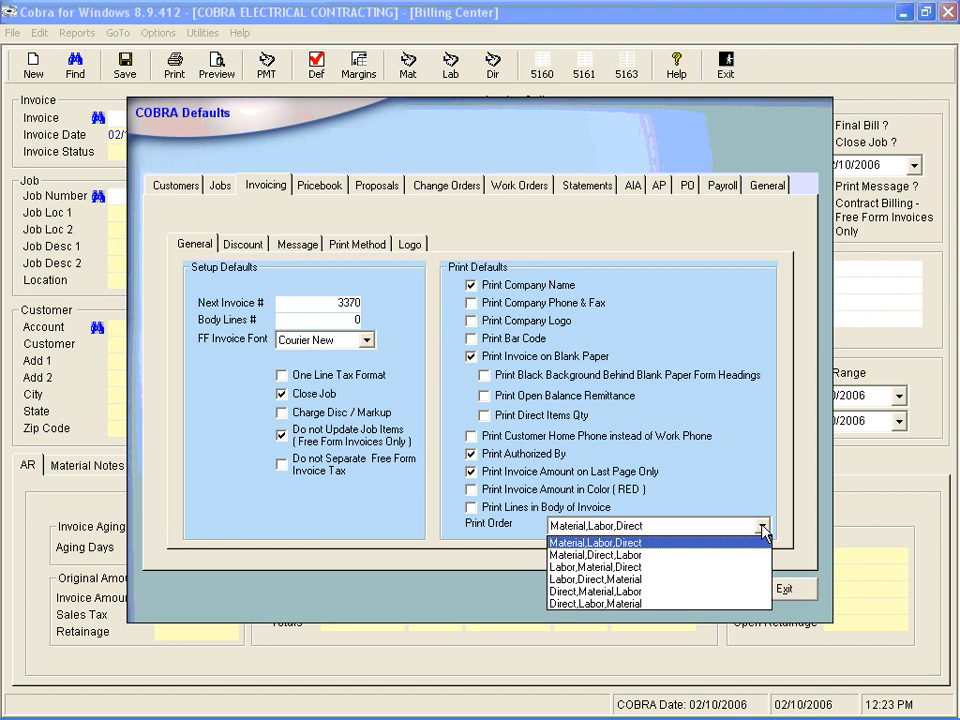
pyautogui.click(692, 543)
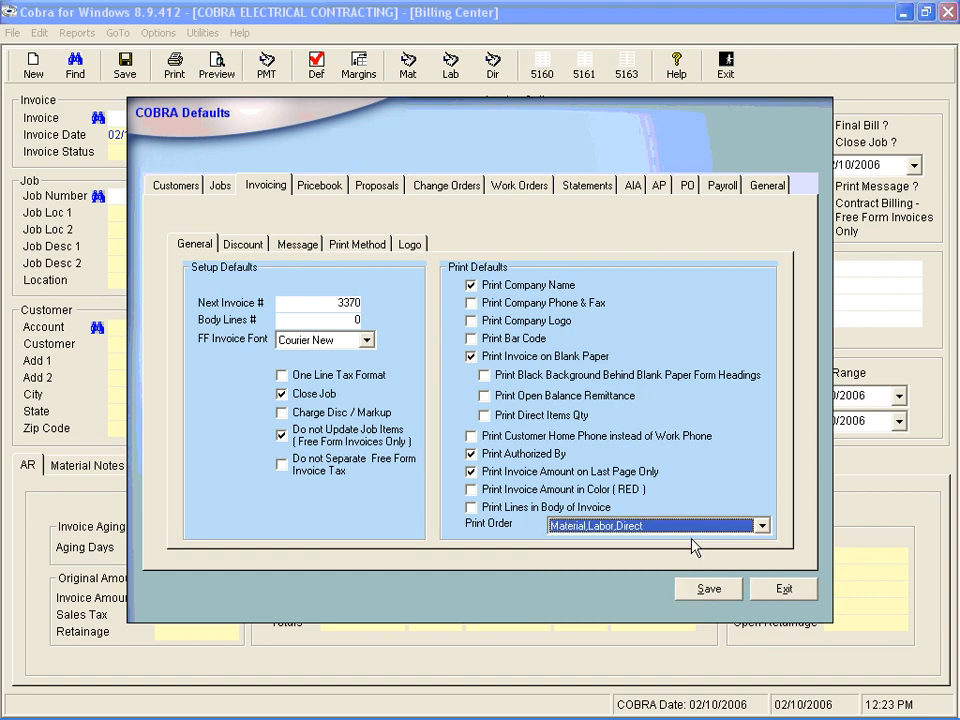
# Review the Message 1 and Message 2 lines in the invoice message defaults
pyautogui.click(309, 250)
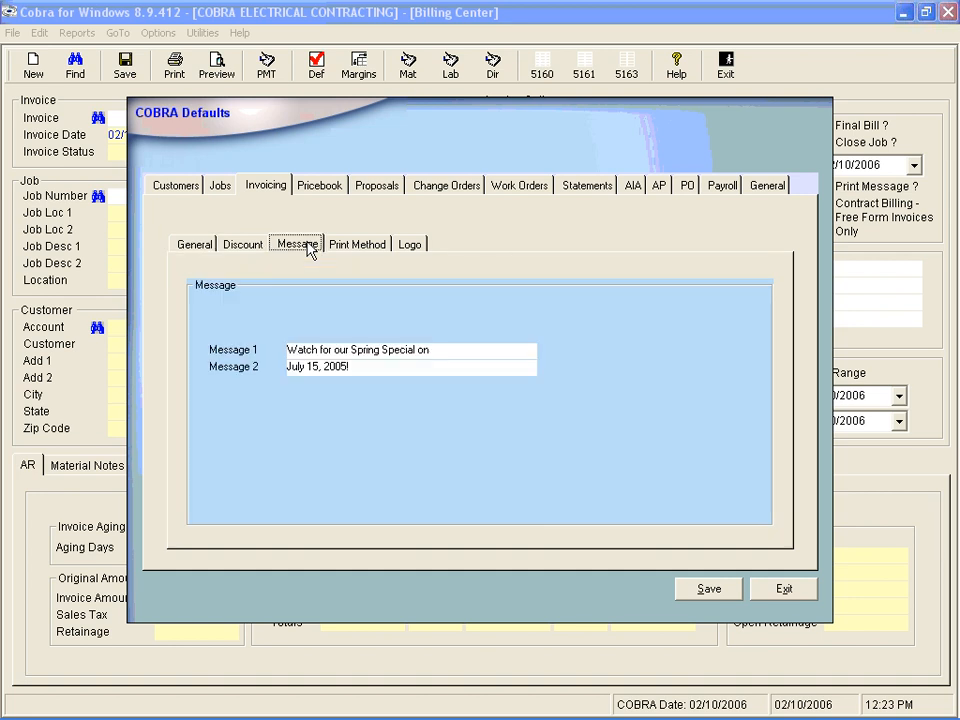
pyautogui.click(463, 350)
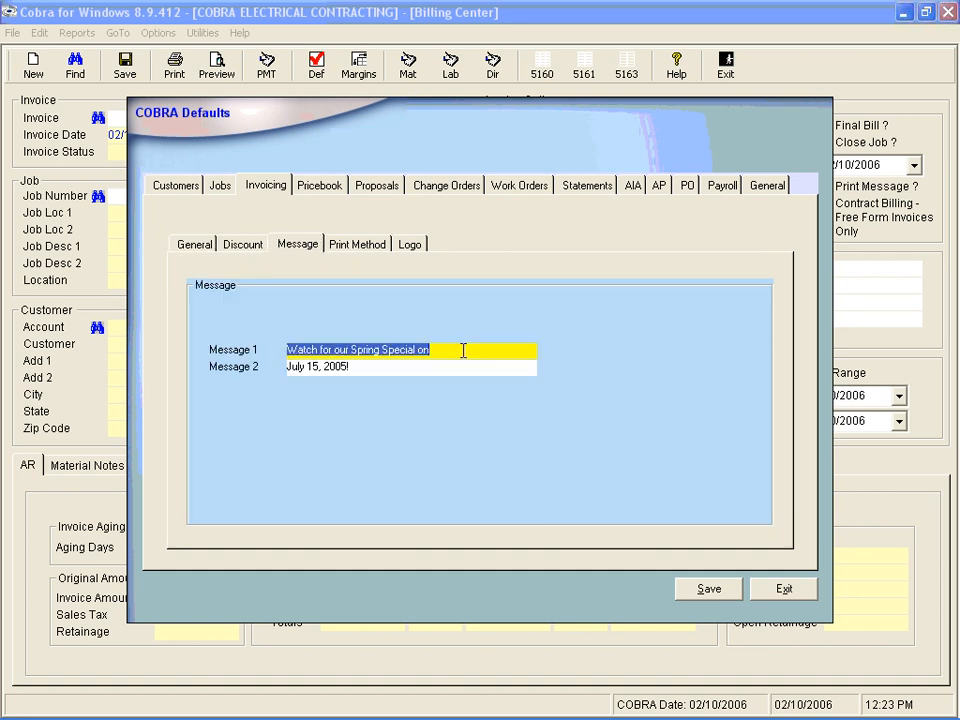
pyautogui.click(462, 366)
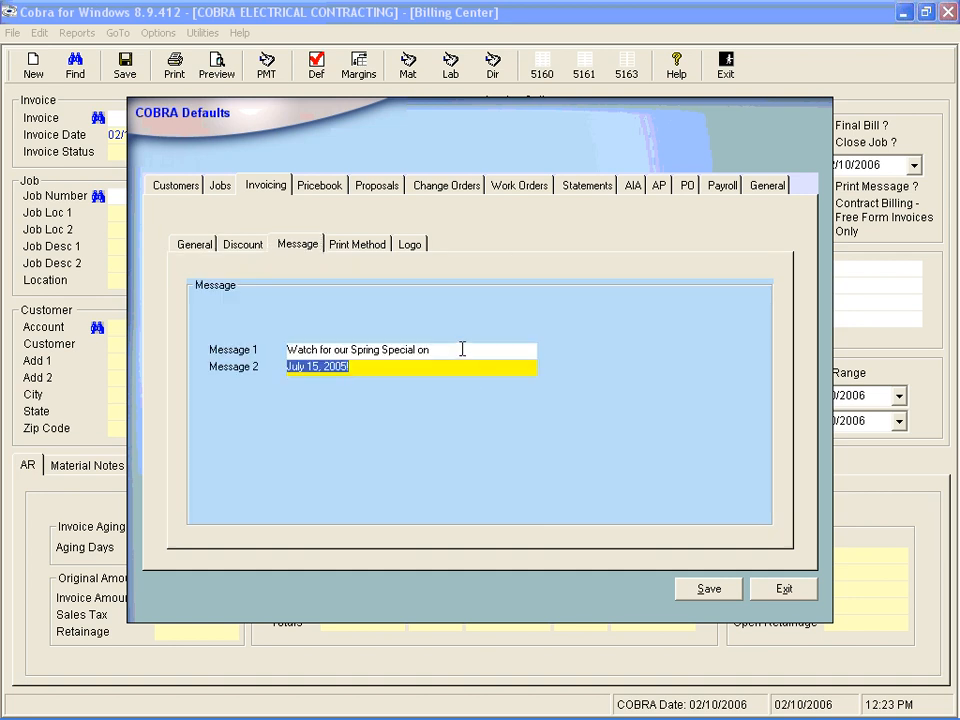
pyautogui.click(462, 349)
pyautogui.click(460, 366)
# Switch the print method for saving new invoices to batch, to automatic printing, and back to Ask me What to Do
pyautogui.click(363, 253)
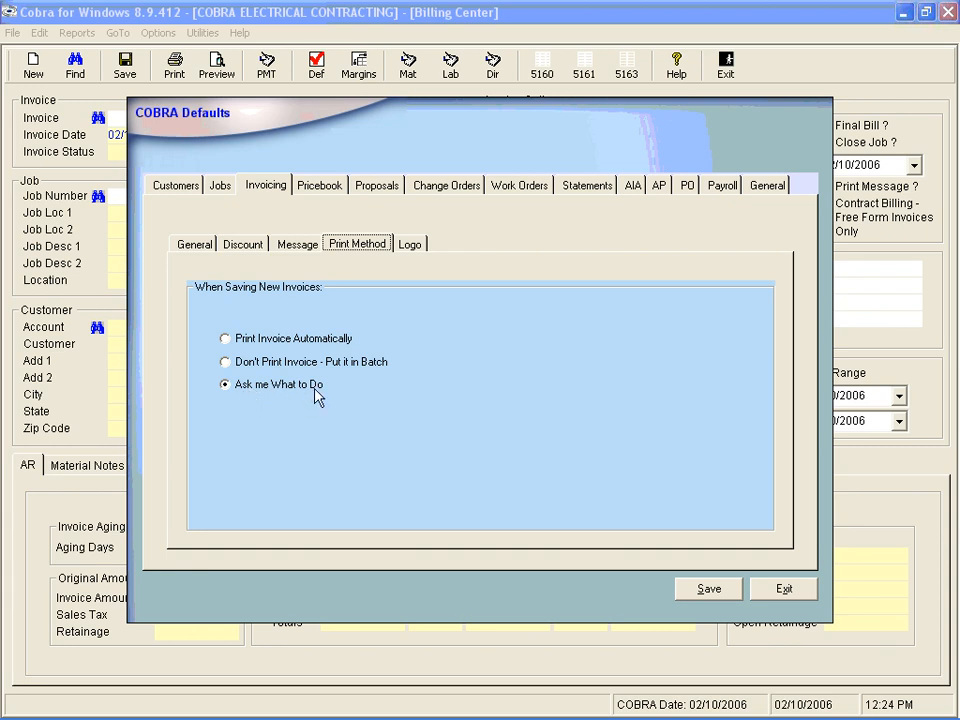
pyautogui.click(225, 364)
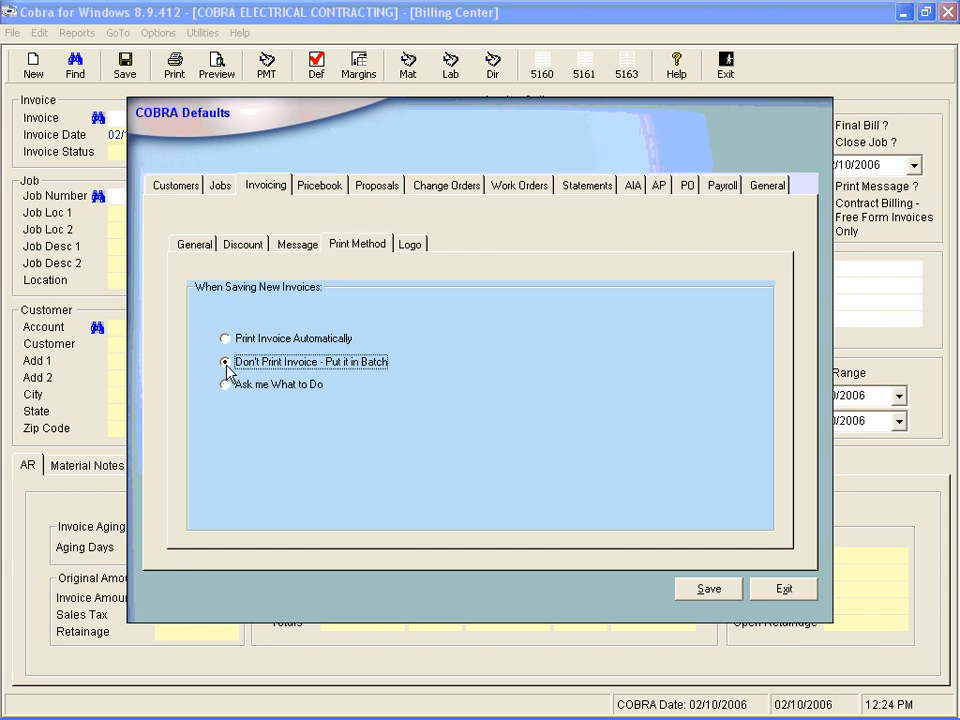
pyautogui.click(227, 341)
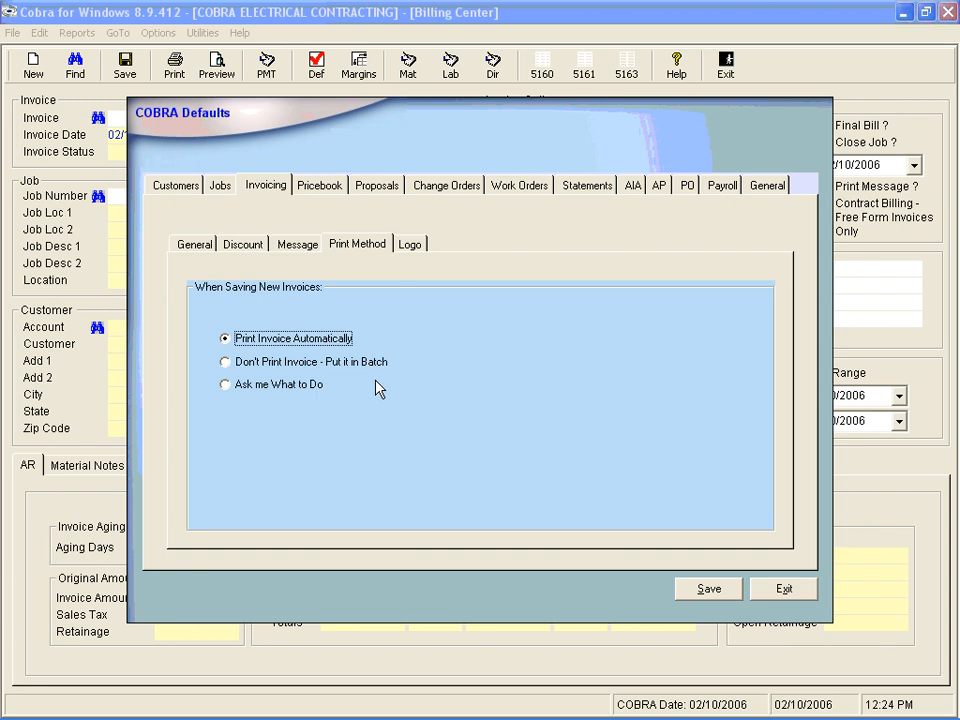
pyautogui.click(246, 386)
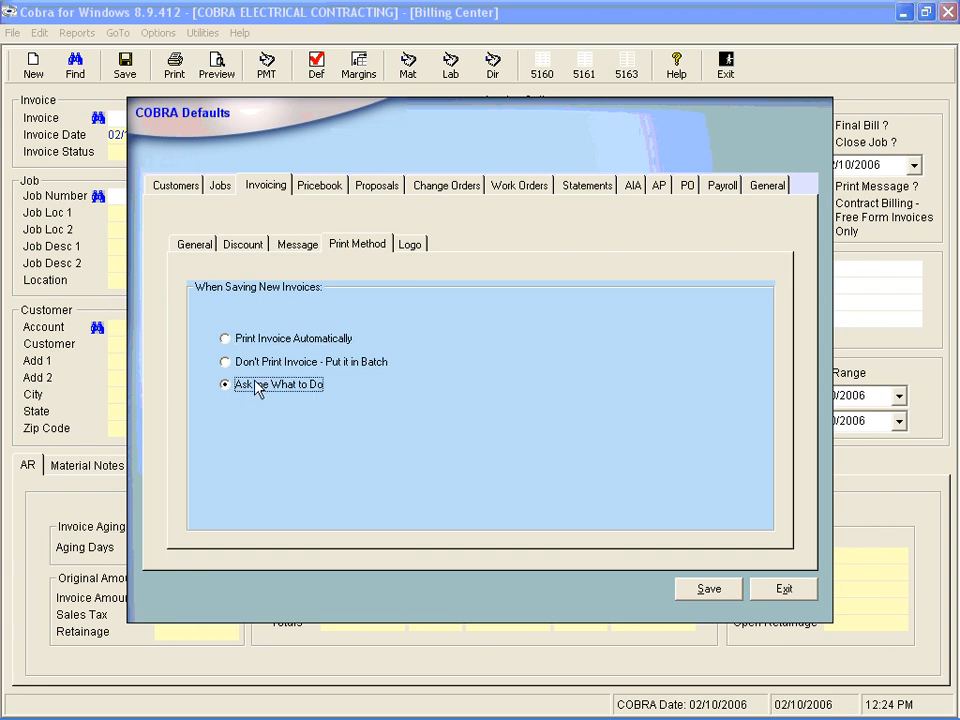
# Examine the invoice logo defaults, including the logo file path and the logo width and height
pyautogui.click(412, 246)
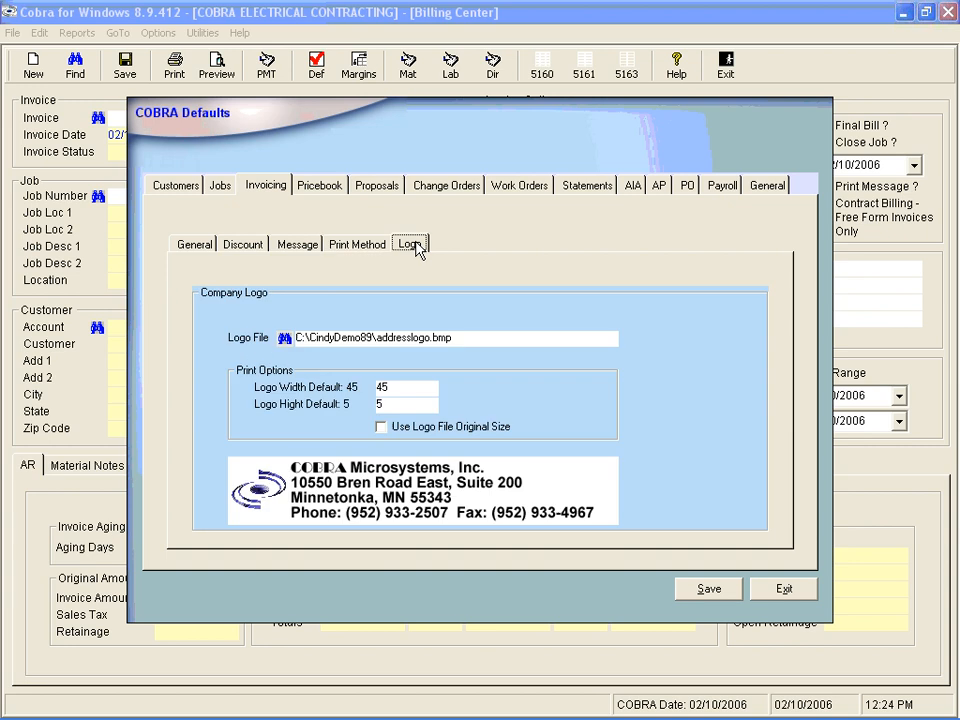
pyautogui.click(462, 335)
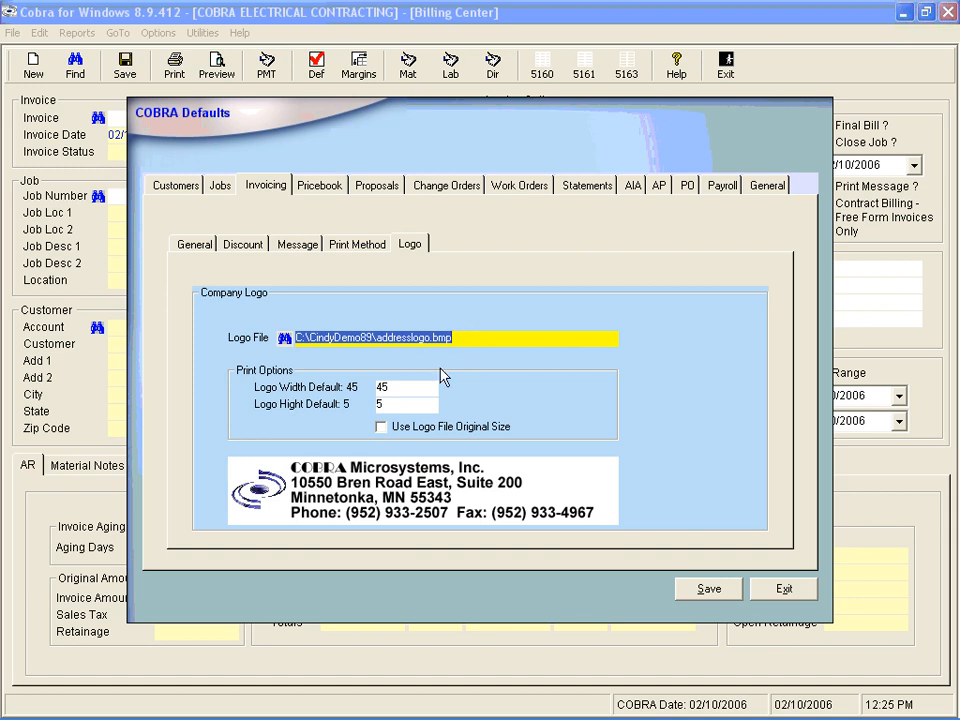
pyautogui.click(401, 389)
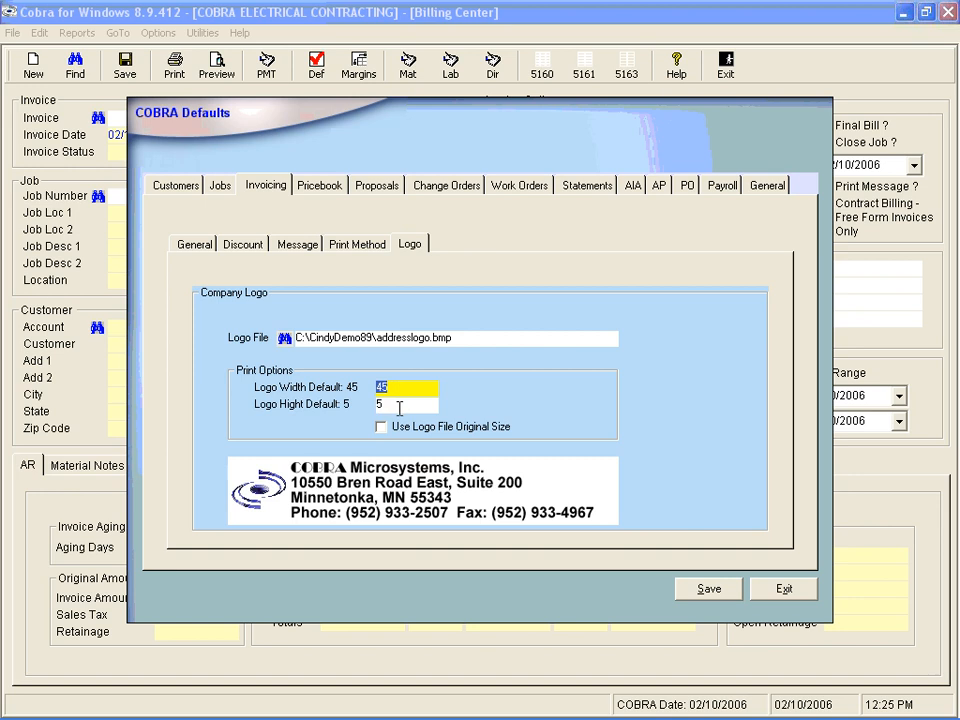
pyautogui.click(399, 404)
pyautogui.click(418, 388)
pyautogui.click(475, 338)
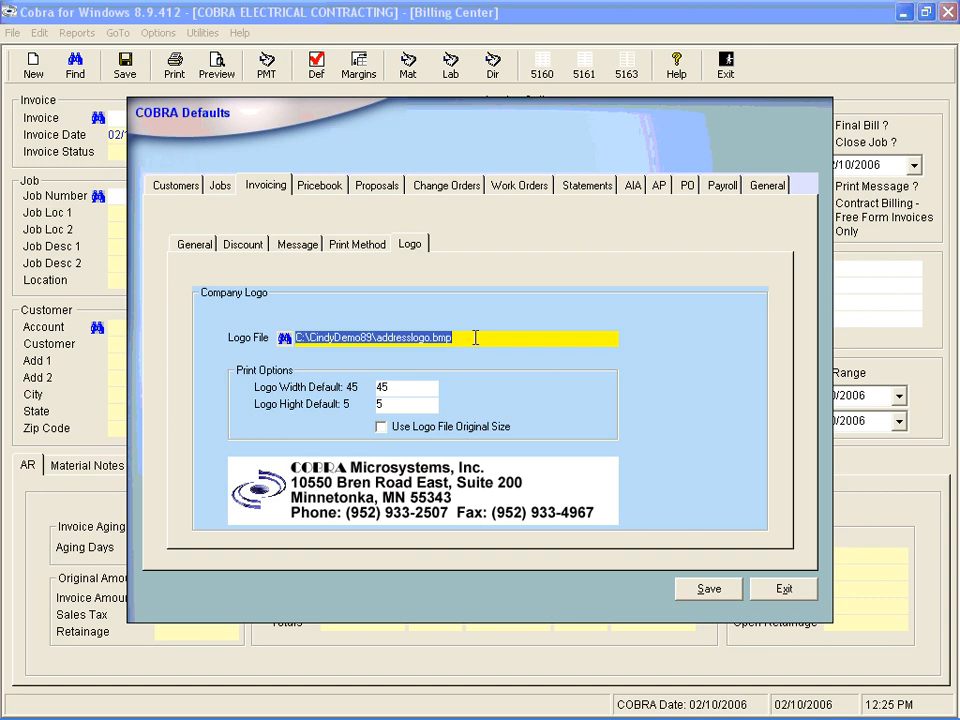
# Check the work order defaults and enable Print Company Logo in the statement defaults
pyautogui.click(531, 188)
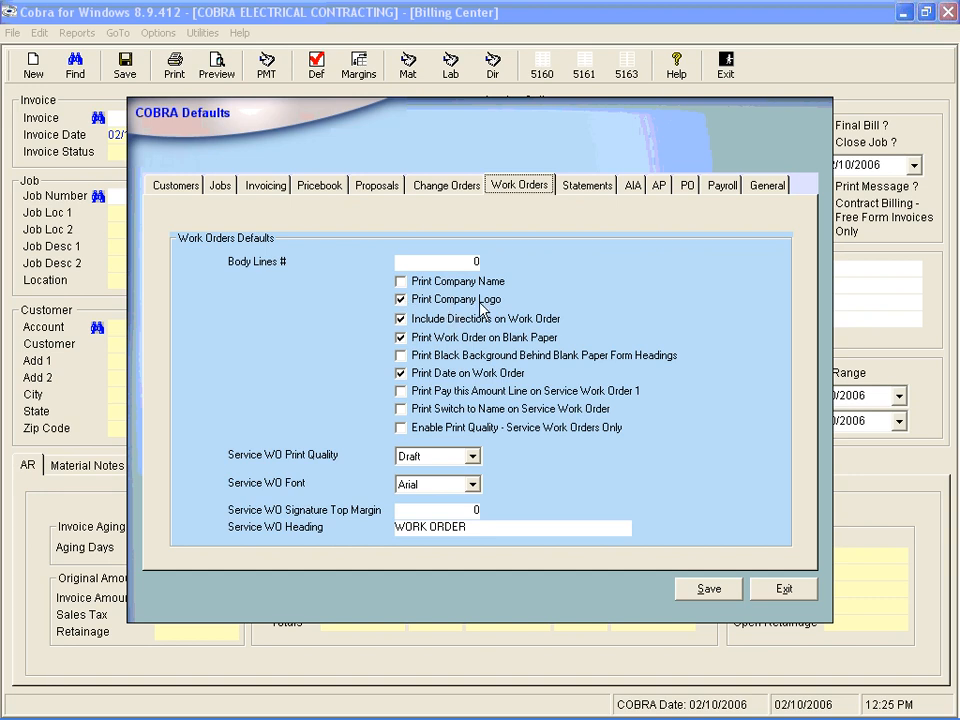
pyautogui.click(588, 185)
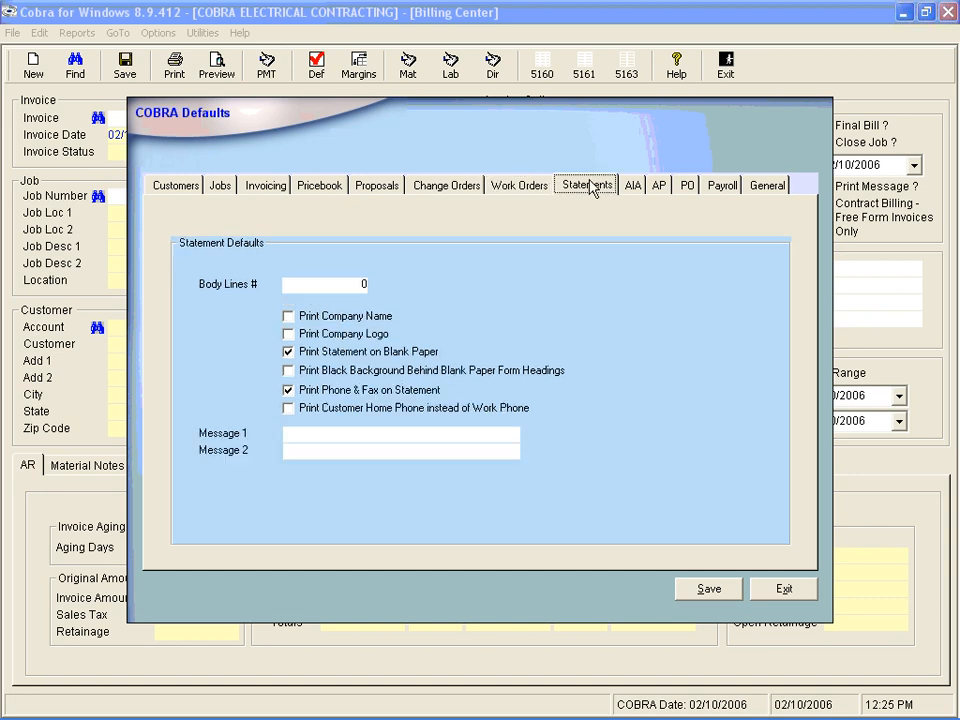
pyautogui.click(289, 334)
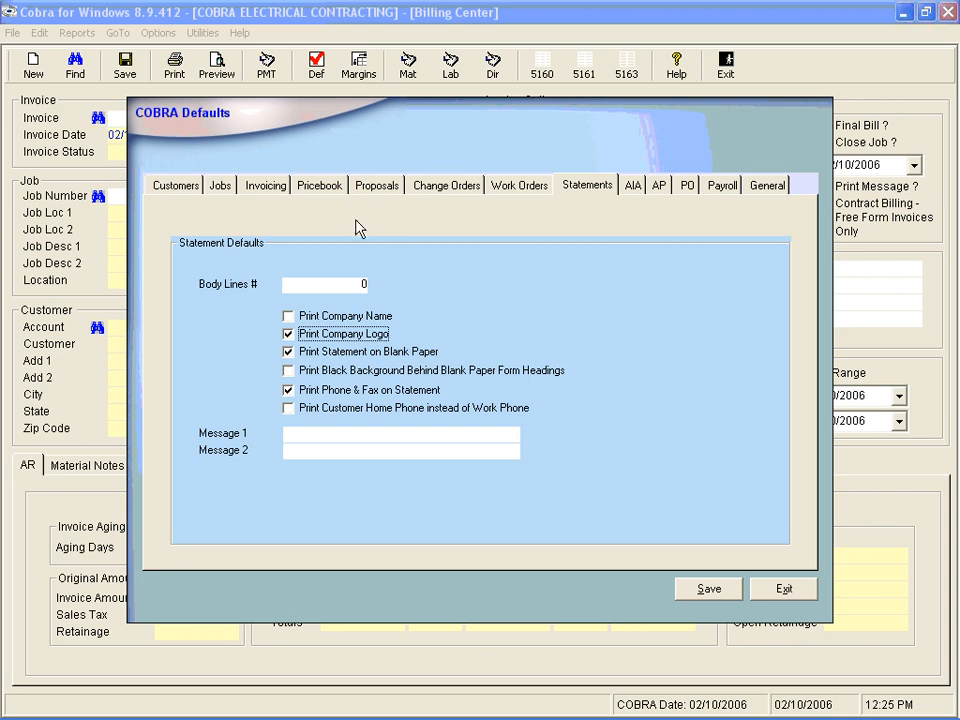
# Enable Print Company Logo in the proposal defaults, save the default settings and close the defaults window
pyautogui.click(381, 190)
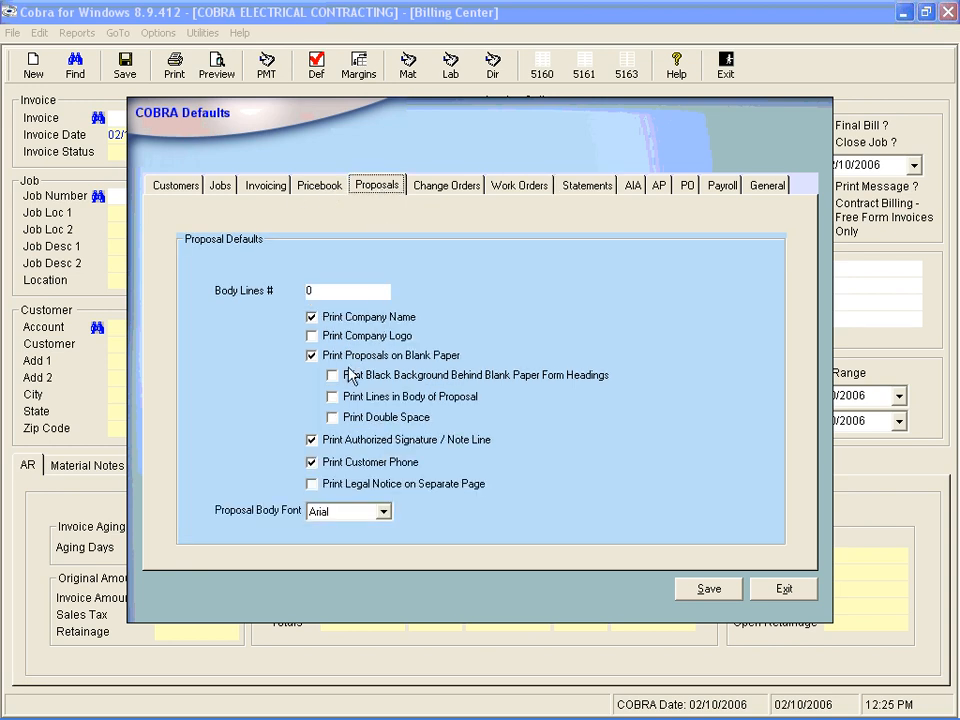
pyautogui.click(311, 336)
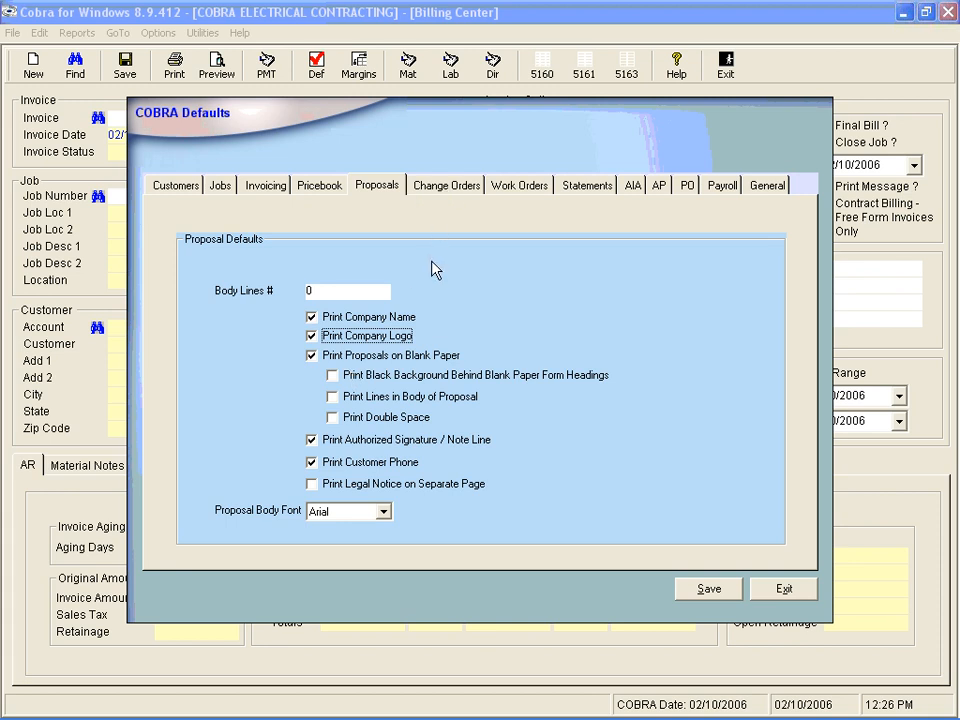
pyautogui.click(707, 591)
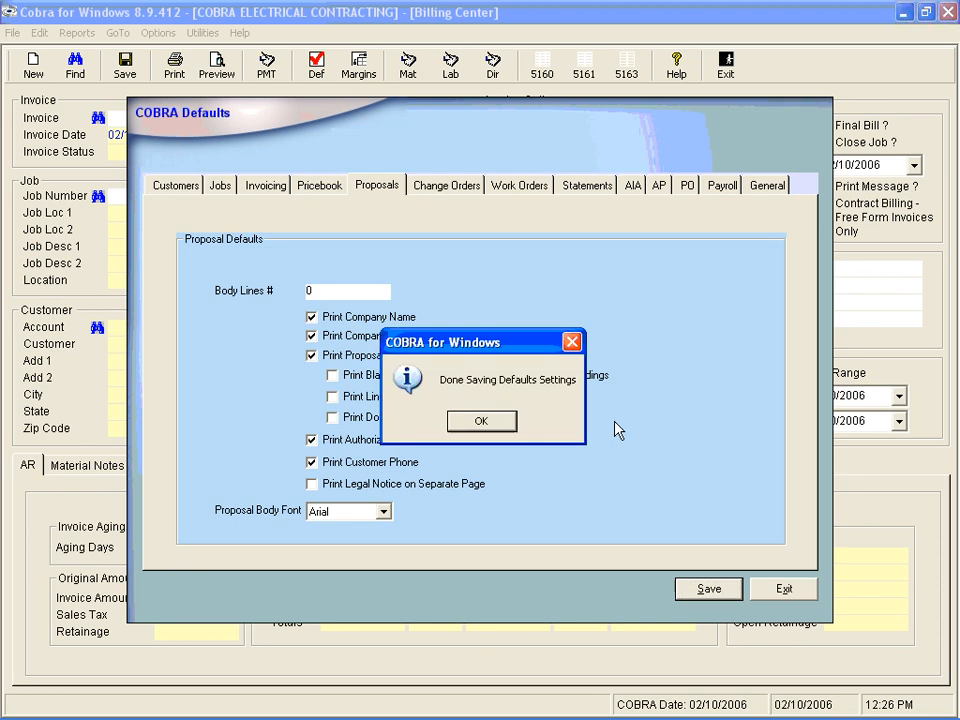
pyautogui.click(481, 421)
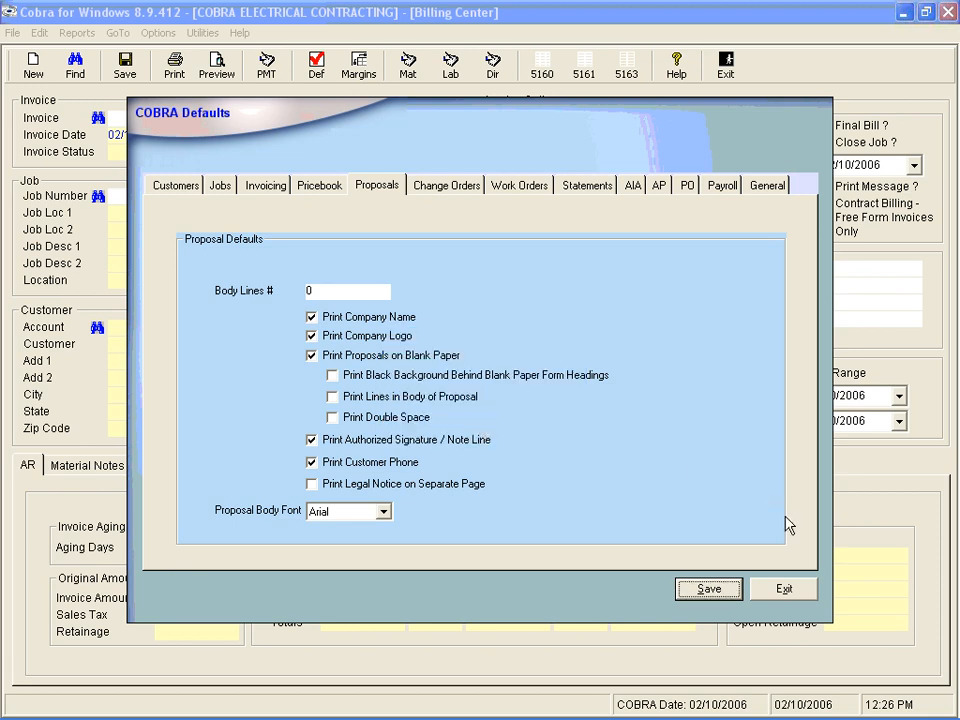
pyautogui.click(785, 590)
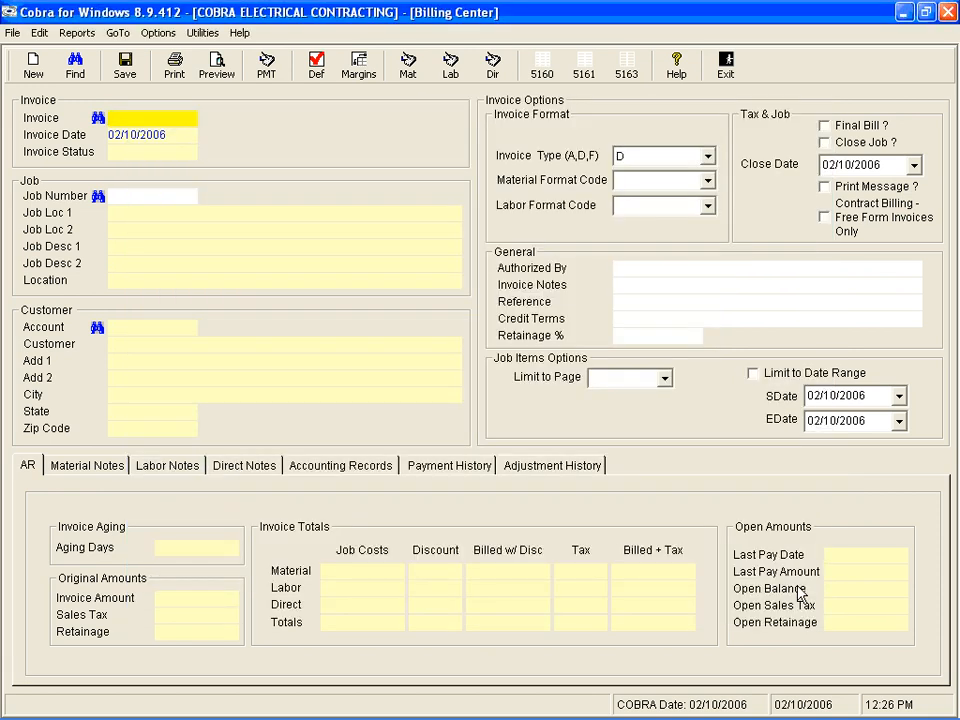